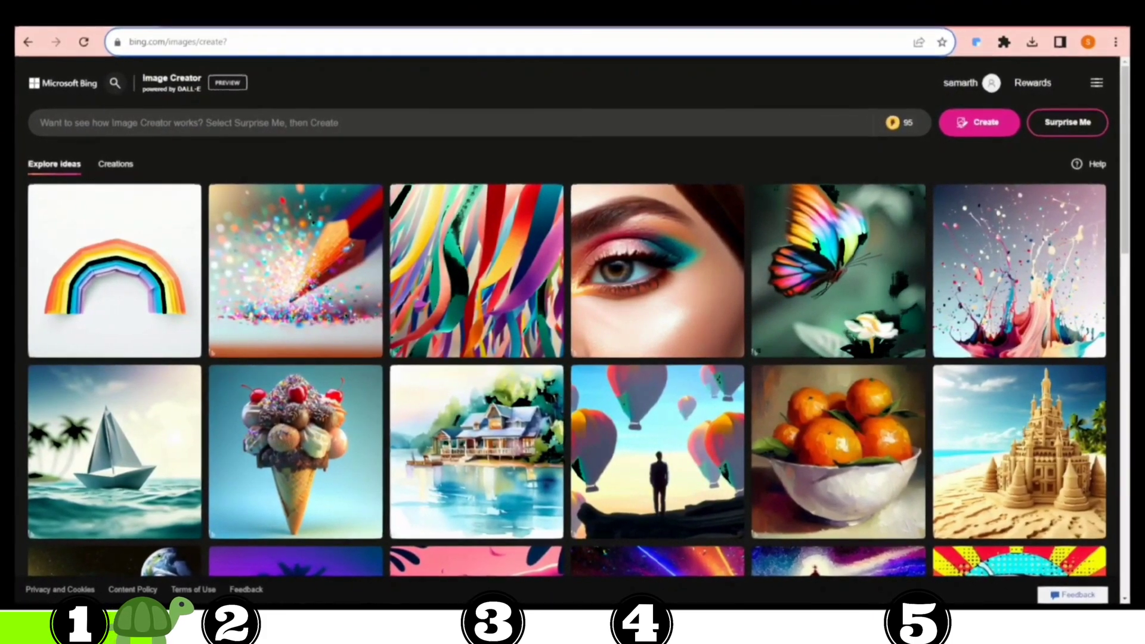
# Generate four New York cityscapes in Bing from the pasted prompt and open the bottom-right one.
pyautogui.click(283, 115)
pyautogui.write('Streets hum with taxis, graffiti-adorned walls echo creativity, and the Statue of Liberty gazes across the Hudson. This vibrant scene blends urban grandeur and intimate moments, captured in a style')
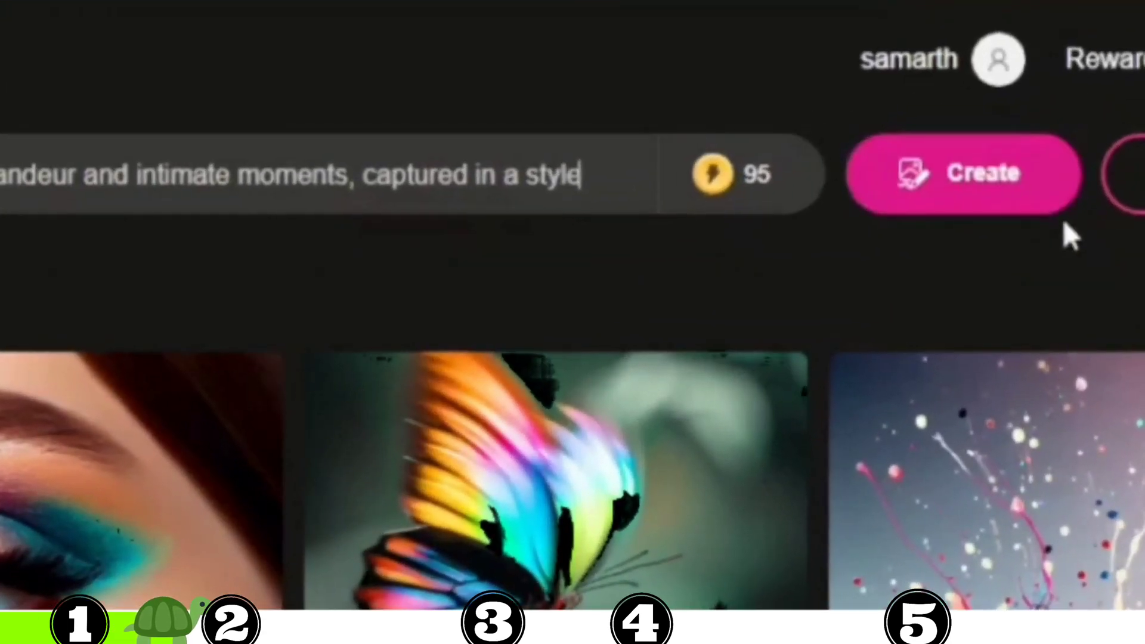
pyautogui.click(1018, 122)
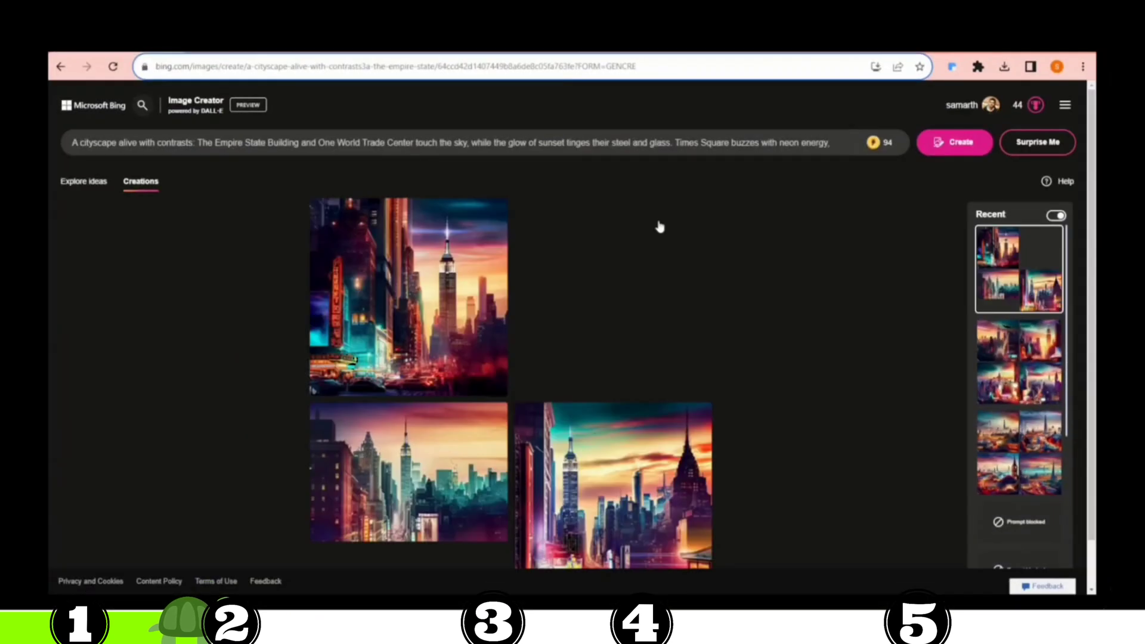
pyautogui.scroll(-1, 751, 377)
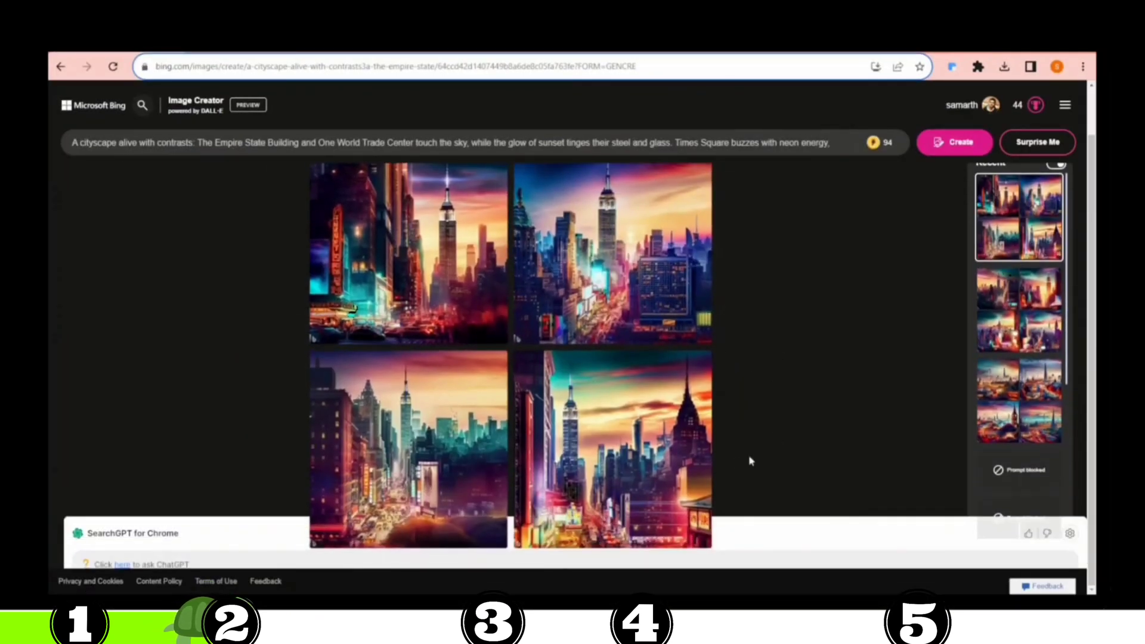
pyautogui.click(612, 446)
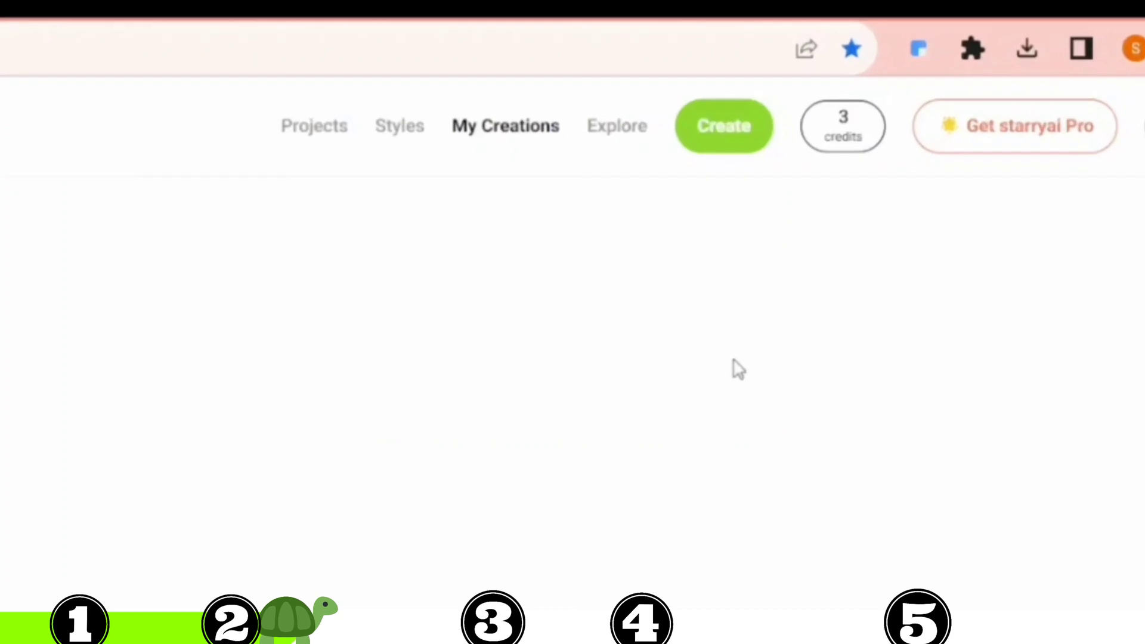
# Start a new starryai project using the Photos generator.
pyautogui.click(647, 173)
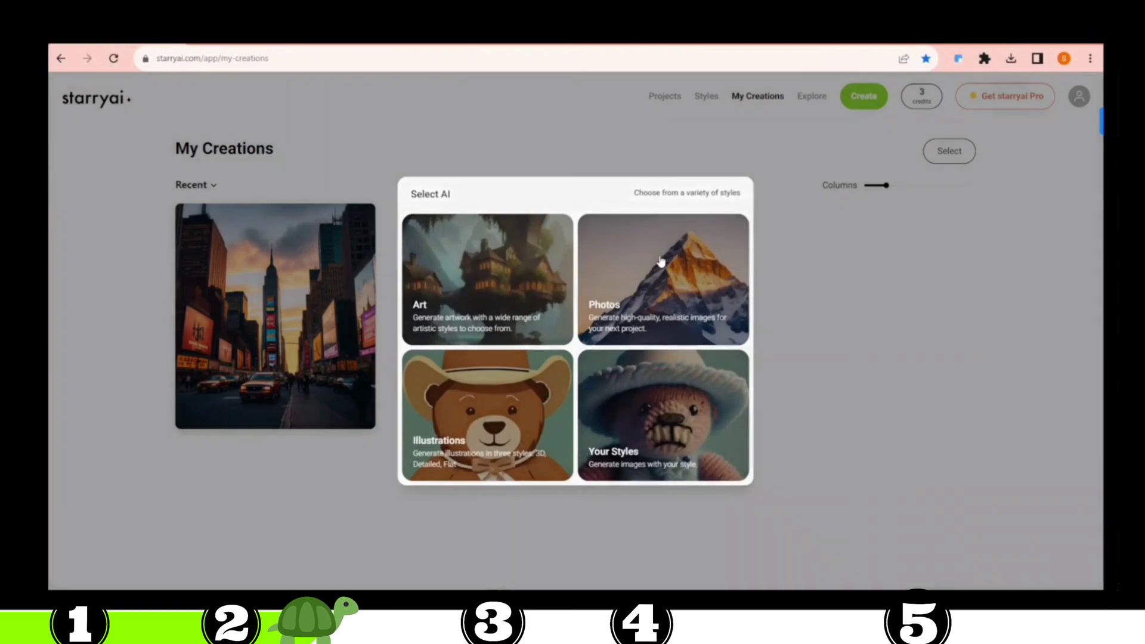
pyautogui.click(761, 290)
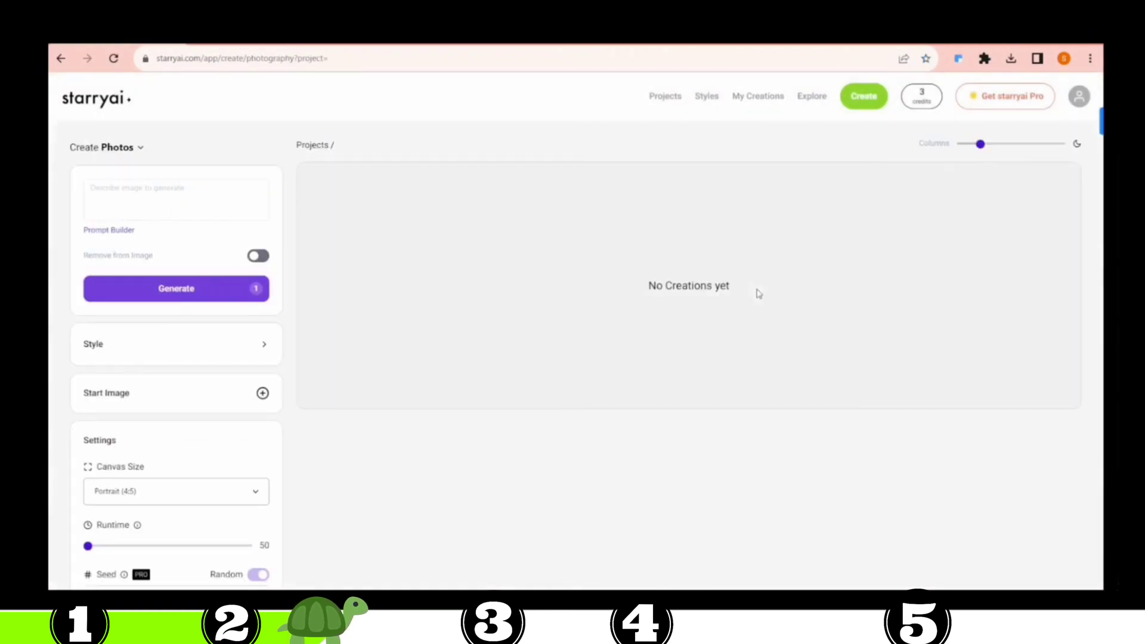
# Generate a Cinematic-style New York cityscape from the pasted prompt and view it full size.
pyautogui.click(163, 191)
pyautogui.hotkey('ctrl', 'v')
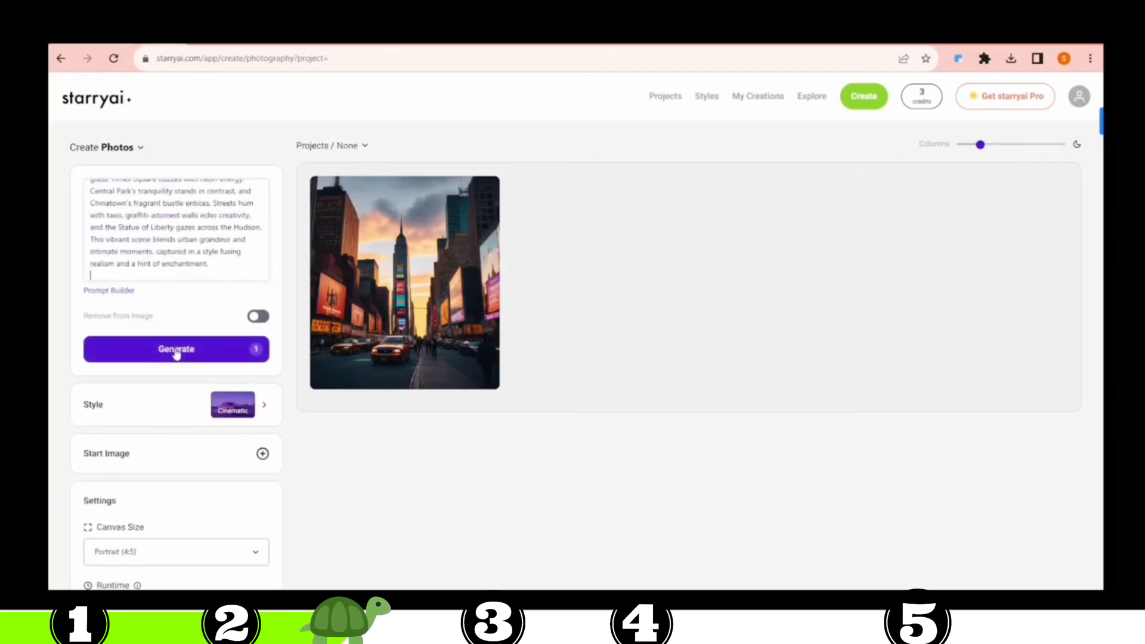
pyautogui.click(220, 410)
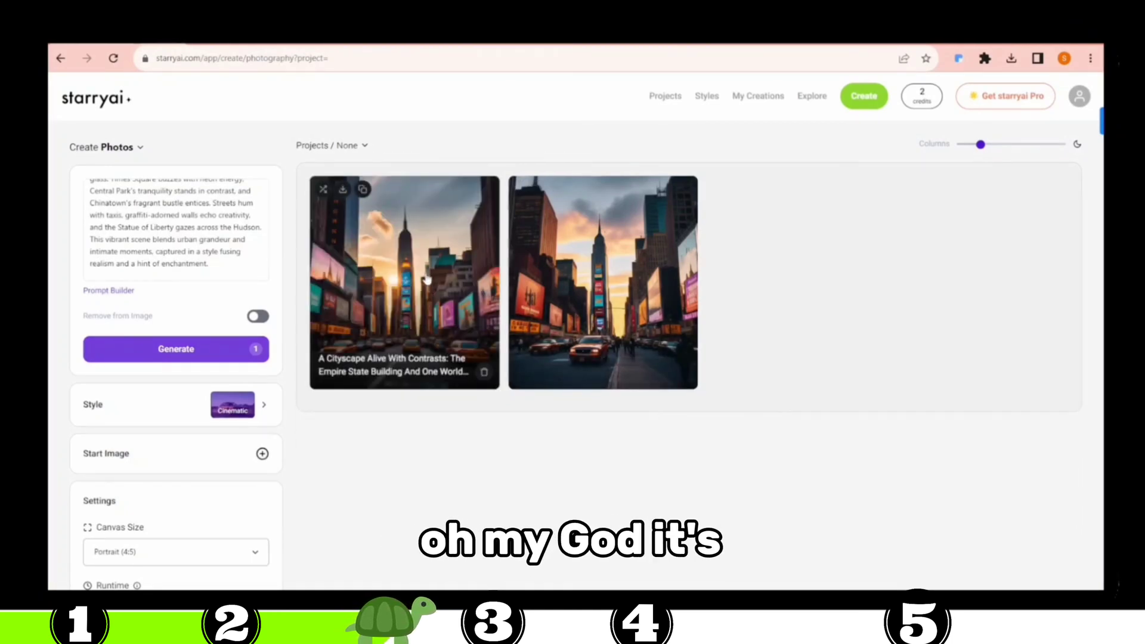
pyautogui.click(436, 266)
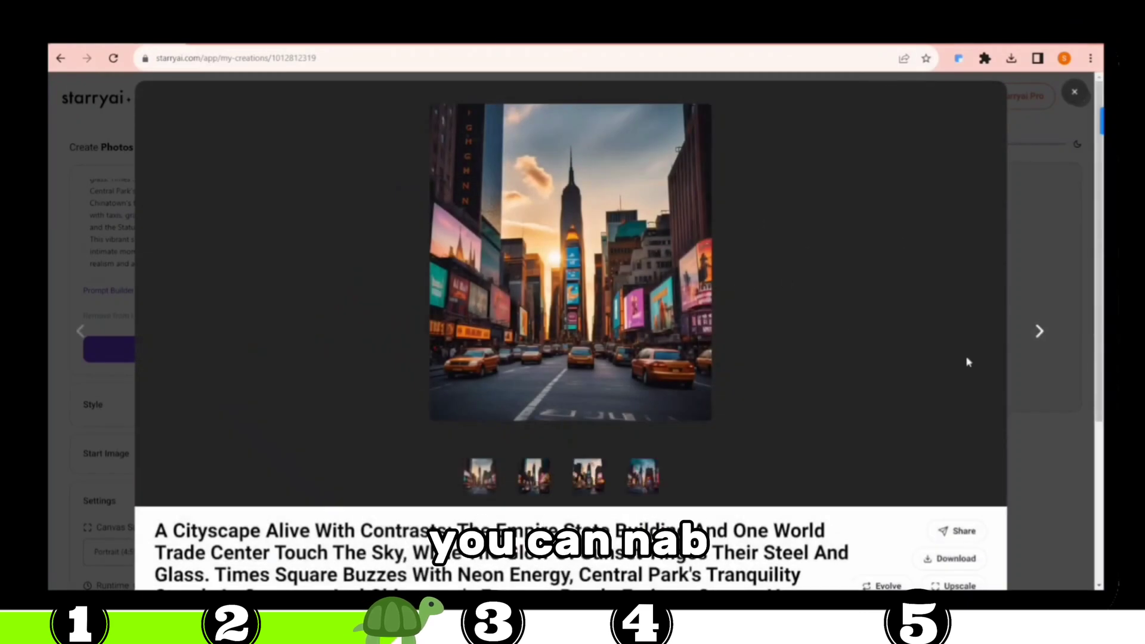
# Download the Times Square cityscape, check its Upscale options, and close the image view.
pyautogui.scroll(-2, 883, 492)
pyautogui.click(949, 430)
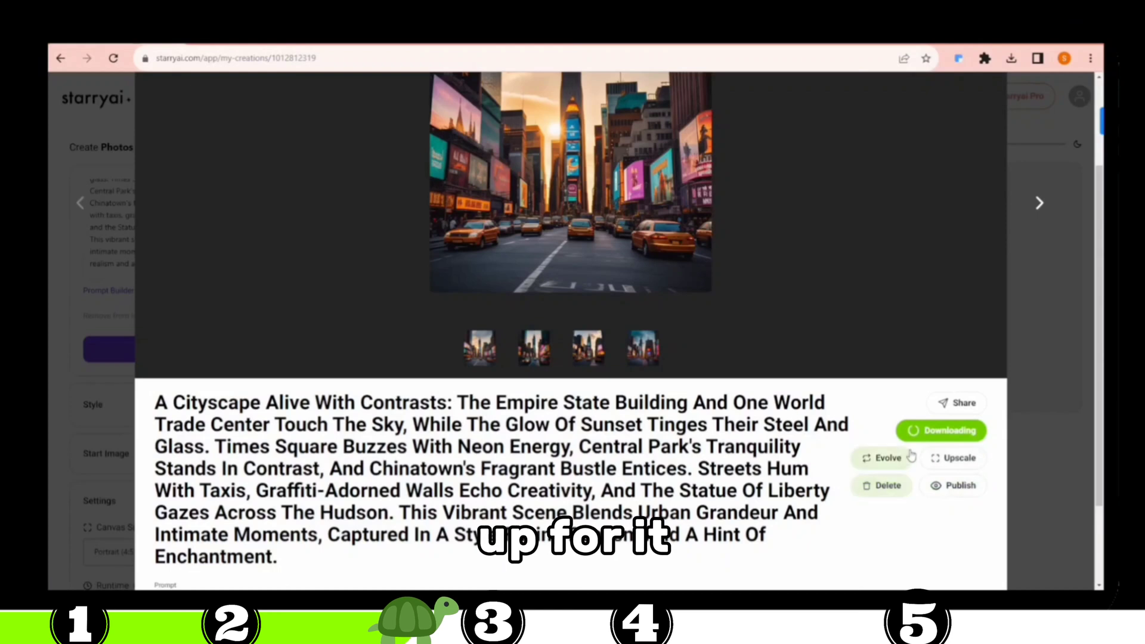
pyautogui.click(959, 462)
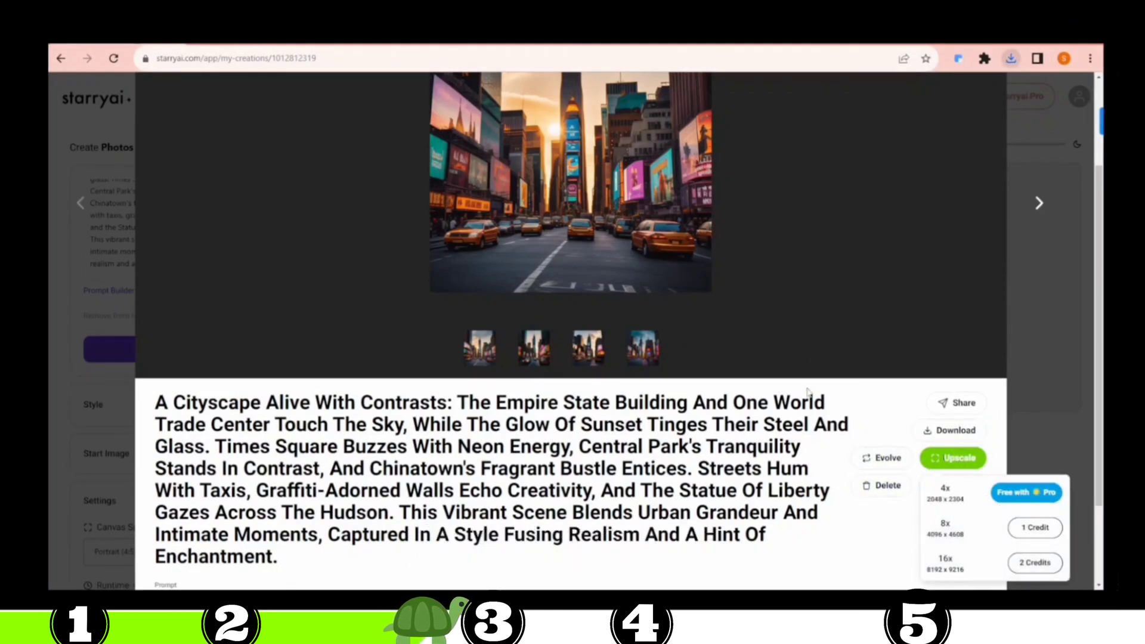
pyautogui.click(808, 418)
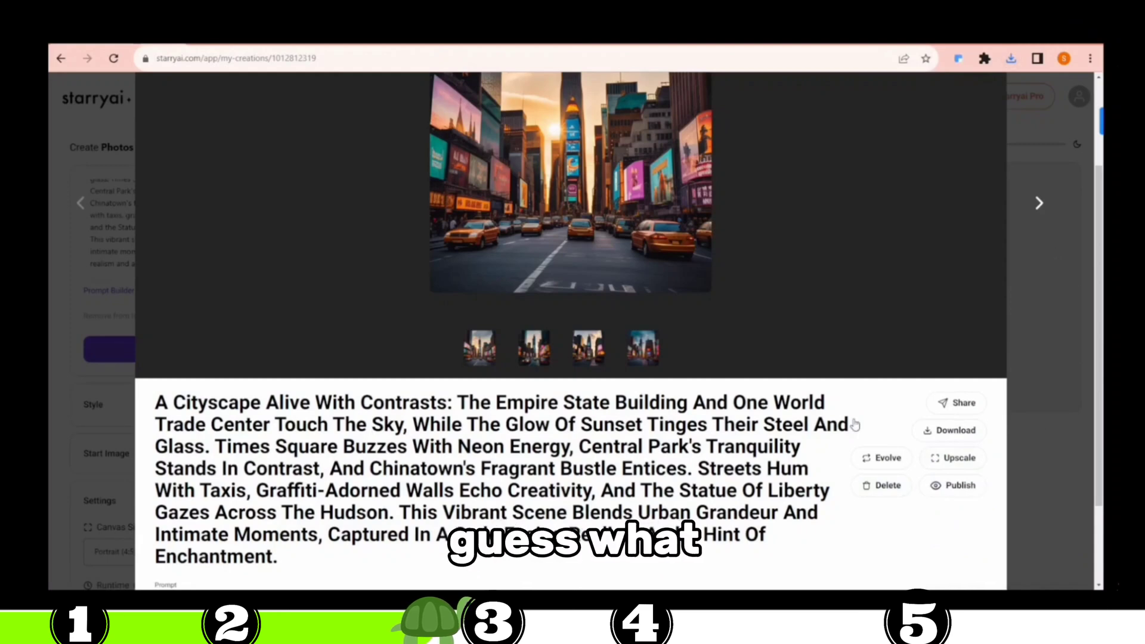
pyautogui.click(1052, 267)
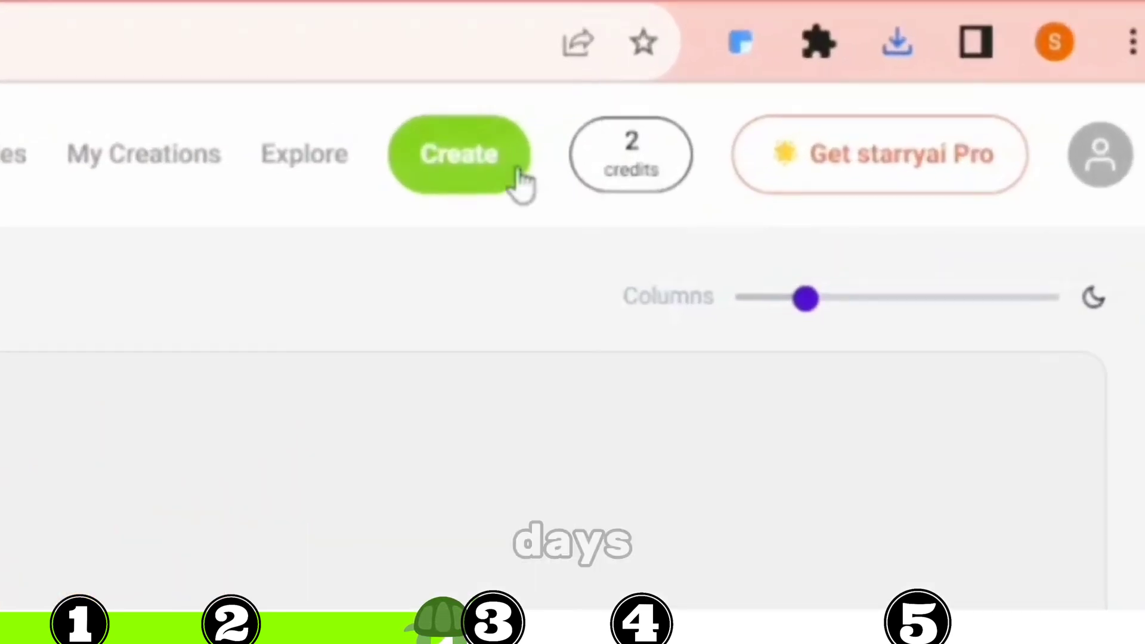
# Open the starryai credits page and browse the ways to earn free credits.
pyautogui.click(613, 161)
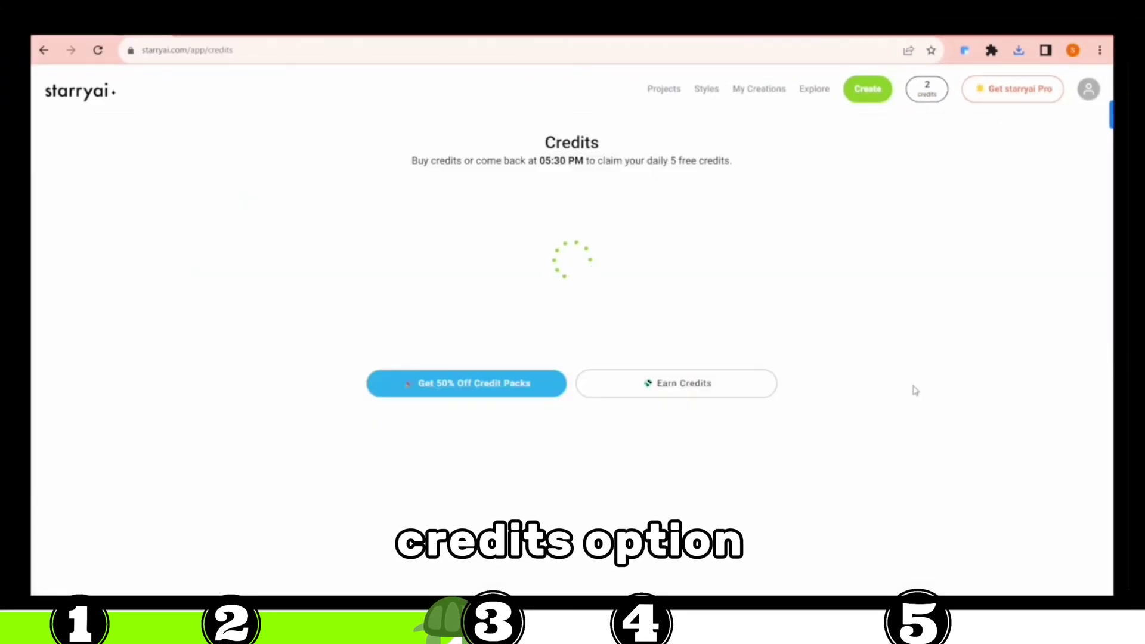
pyautogui.click(697, 395)
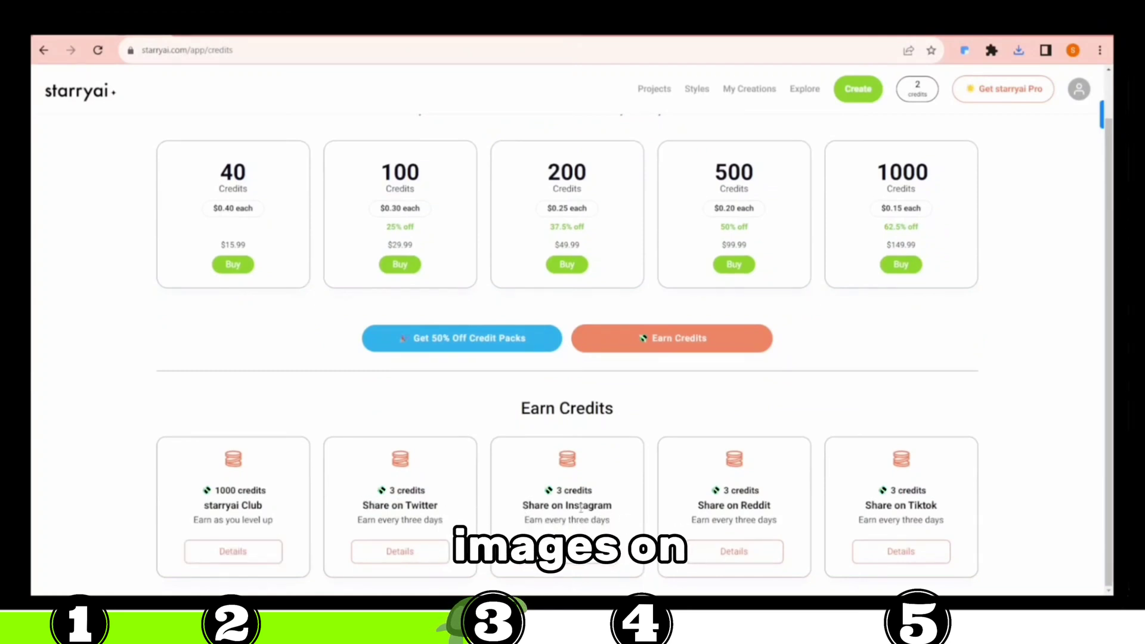
pyautogui.moveTo(865, 511); pyautogui.dragTo(975, 519)
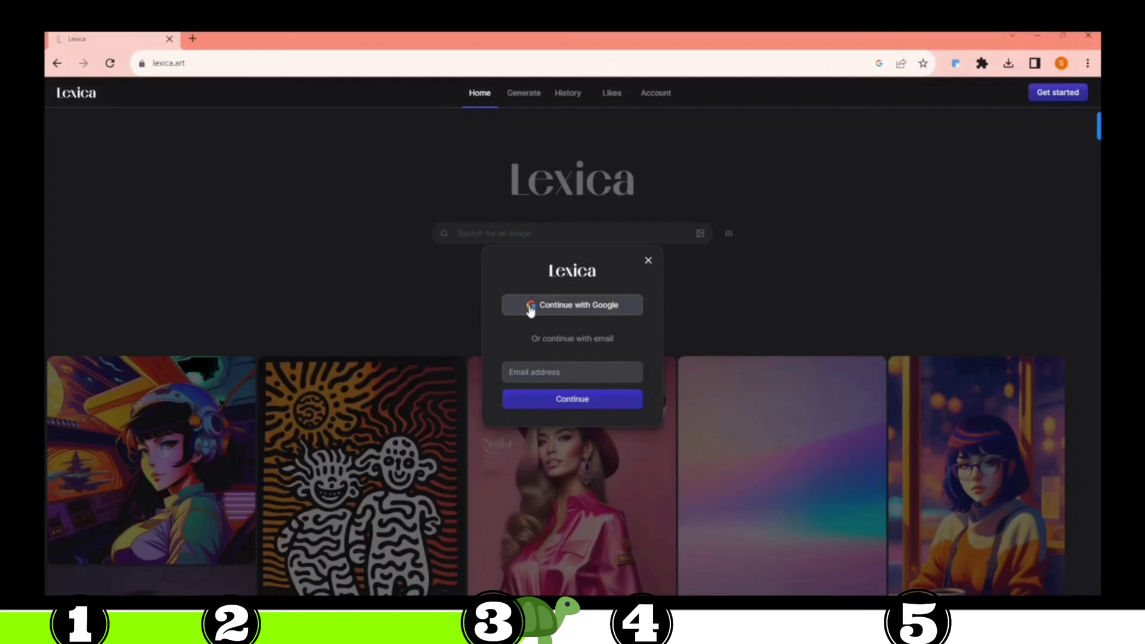
# Sign in to Lexica with Google and paste the dragon-scene prompt into its generator.
pyautogui.click(530, 309)
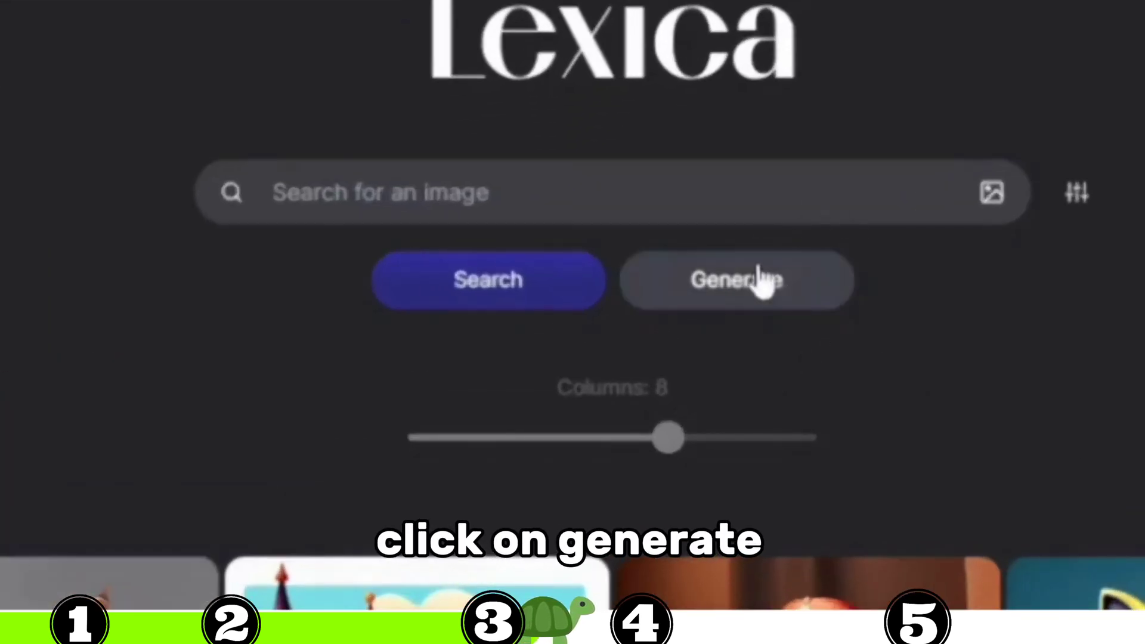
pyautogui.click(761, 280)
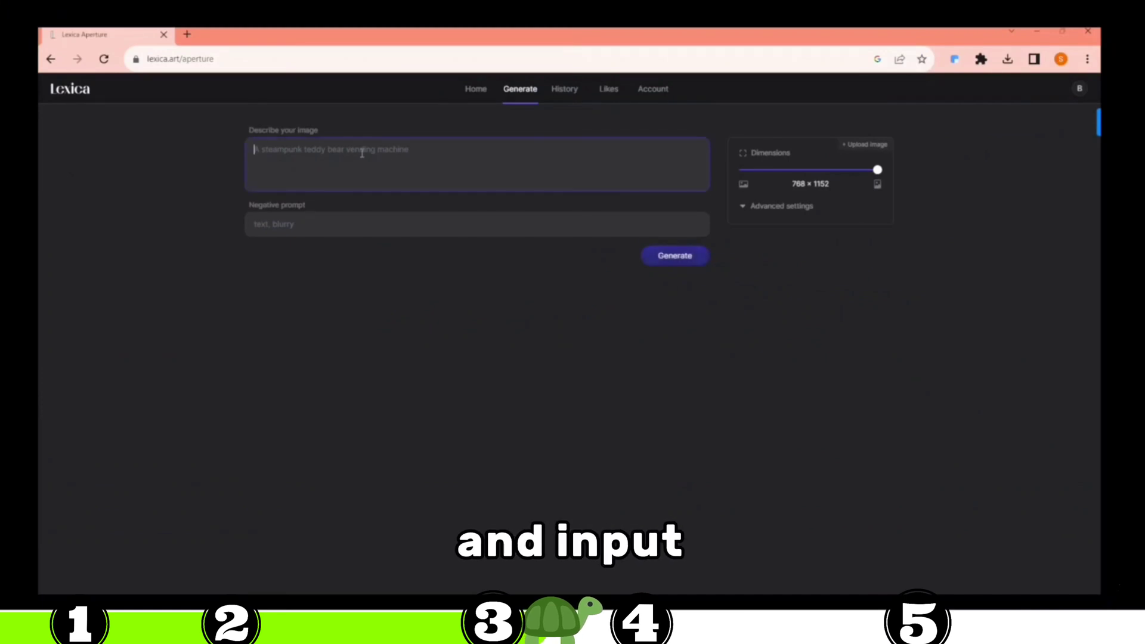
pyautogui.write("A scene of fierce intensity emerges: A massive dragon, its scales a mottled blend of deep charcoal and fiery crimson, looms against a stormy sky. Its eyes gleam with molten fury, and smoke billows from its flaring nostrils as it unleashes a deafening roar. Razor-sharp claws dig into the earth, and its wings, like tattered banners, cast imposing shadows. The surroundings bear the scars of its wrath, with trees uprooted and rocks shattered. Render this moment of primal rage and raw power with a realism that captures every intricate detail, using a palette that melds the dark tones of thunderous weather with the dragon's fiery palette, forging a breathtaking image that ignites the imagination.")
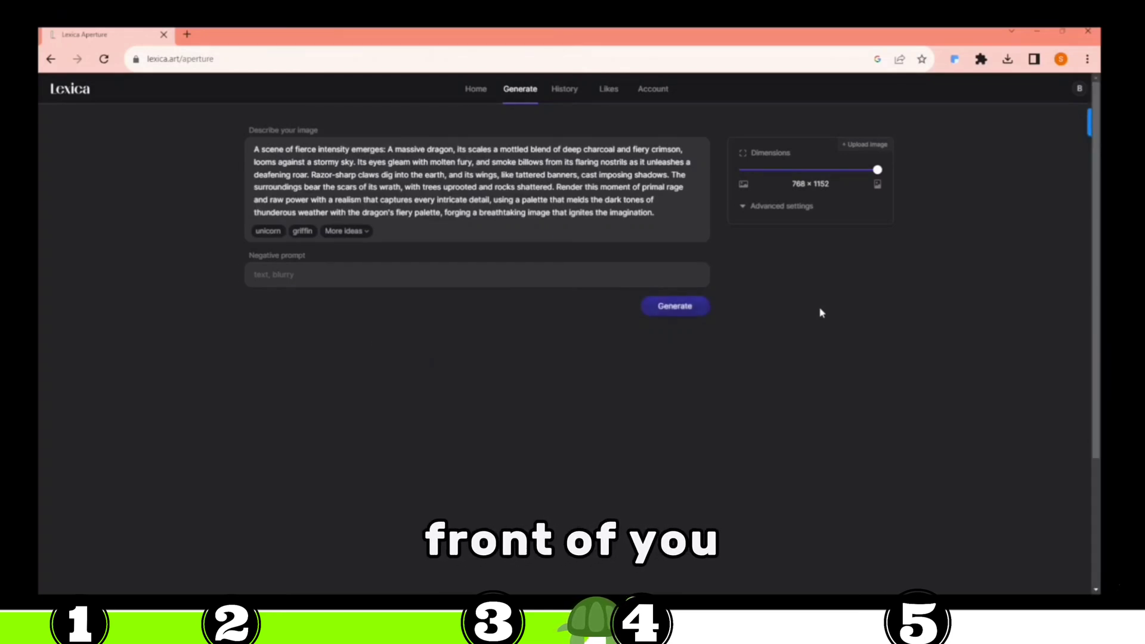
pyautogui.scroll(-3, 839, 400)
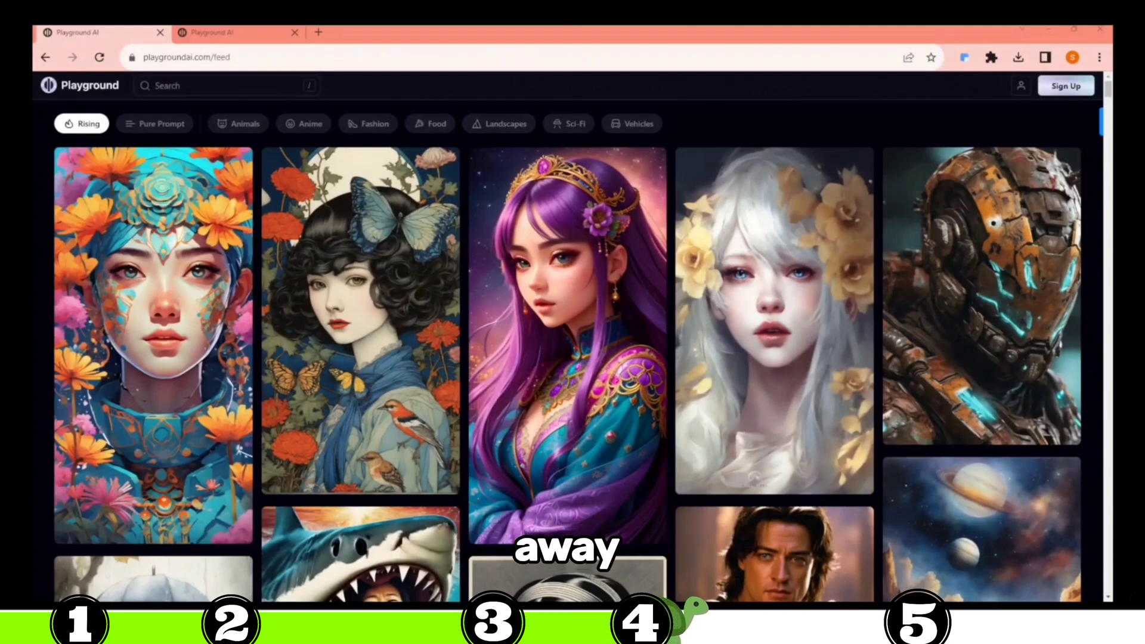
# Paste the London cityscape prompt, apply the Neon Mecha filter, and generate four images.
pyautogui.click(250, 57)
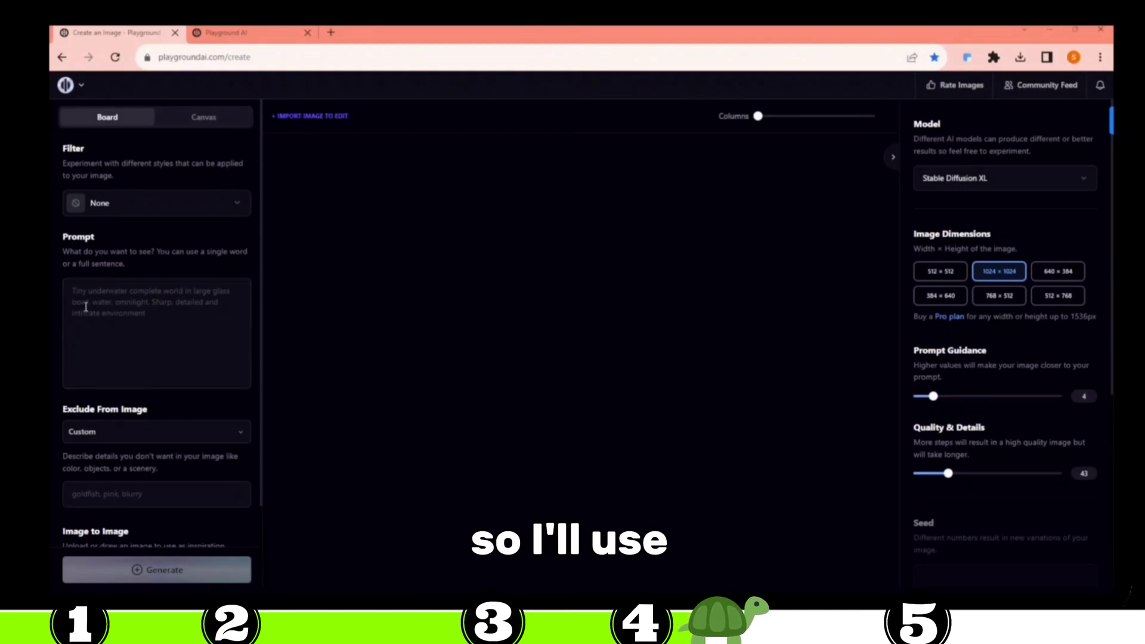
pyautogui.write("A cityscape of intriguing contrasts unfolds: The historic Tower of London and the modern Shard grace the skyline, kissed by the soft hues of twilight. Piccadilly Circus pulsates with vibrant lights, Hyde Park offers a serene oasis, and Camden Market's eclectic energy beckons. Red buses navigate bustling streets, street art adorns hidden corners, and the London Eye gazes over the Thames. This vivid tableau weaves urban majesty with intimate scenes, portrayed in a style that marries realism with a touch of enchantment.")
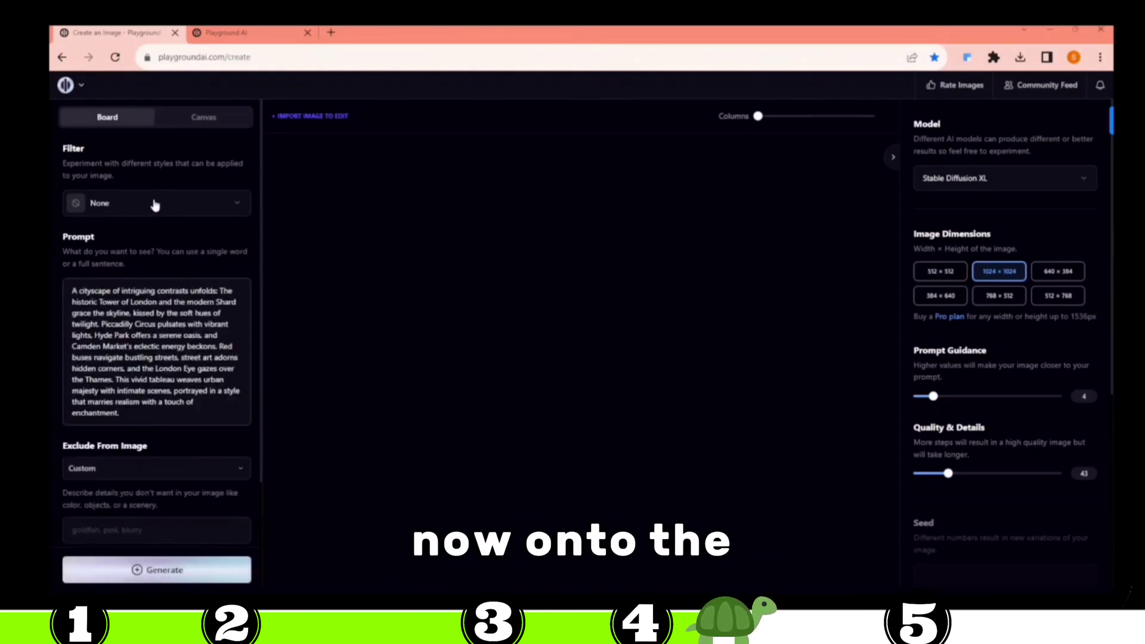
pyautogui.click(197, 209)
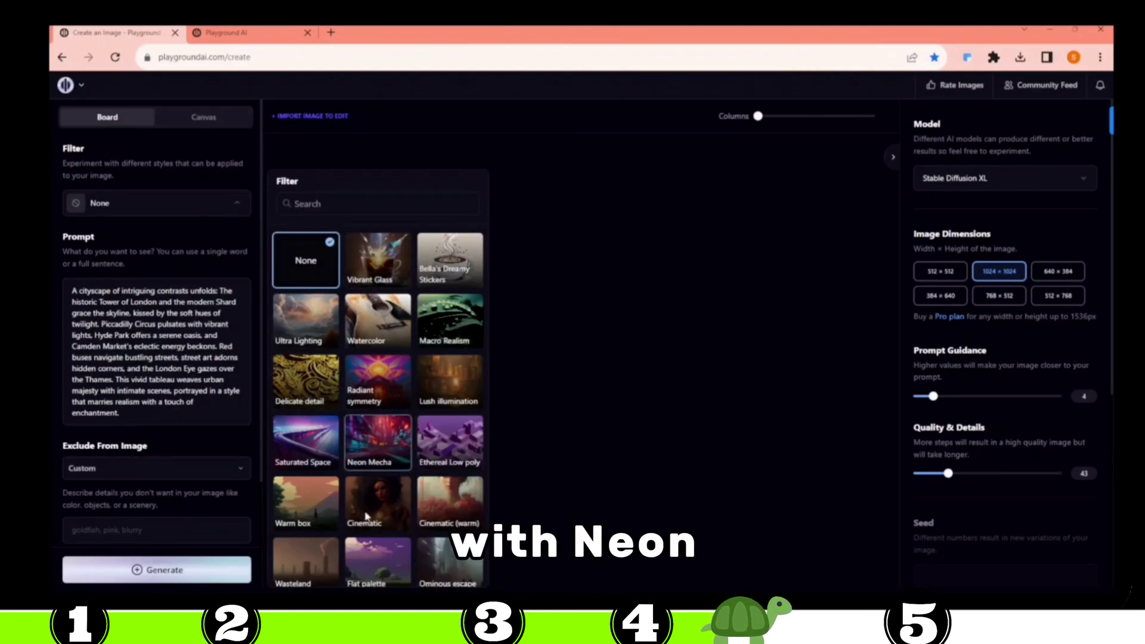
pyautogui.click(378, 441)
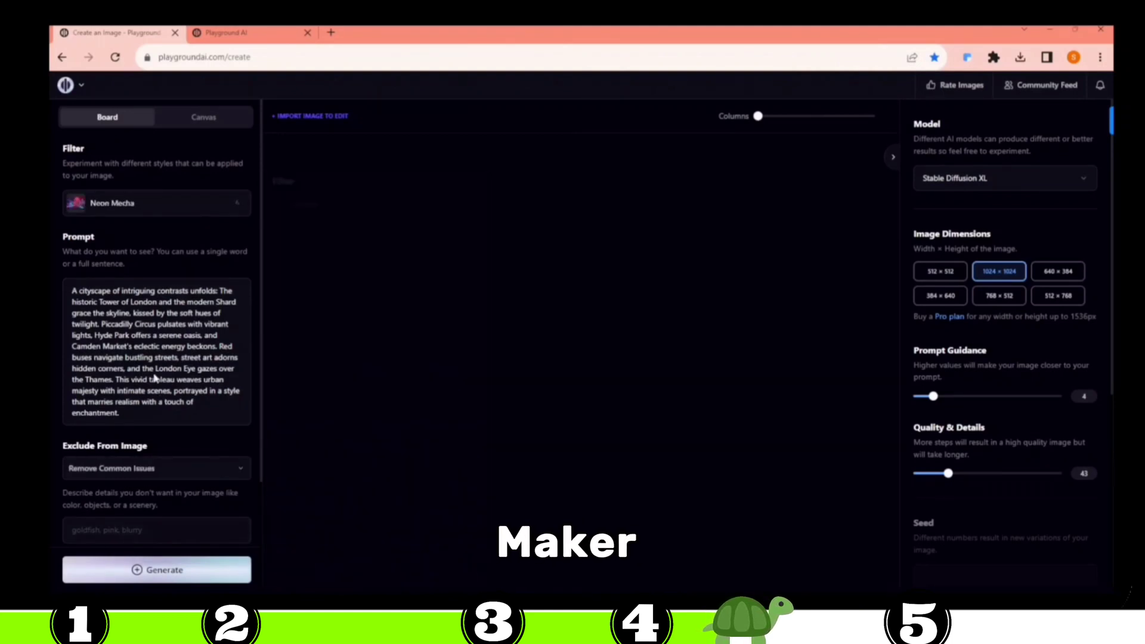
pyautogui.click(185, 572)
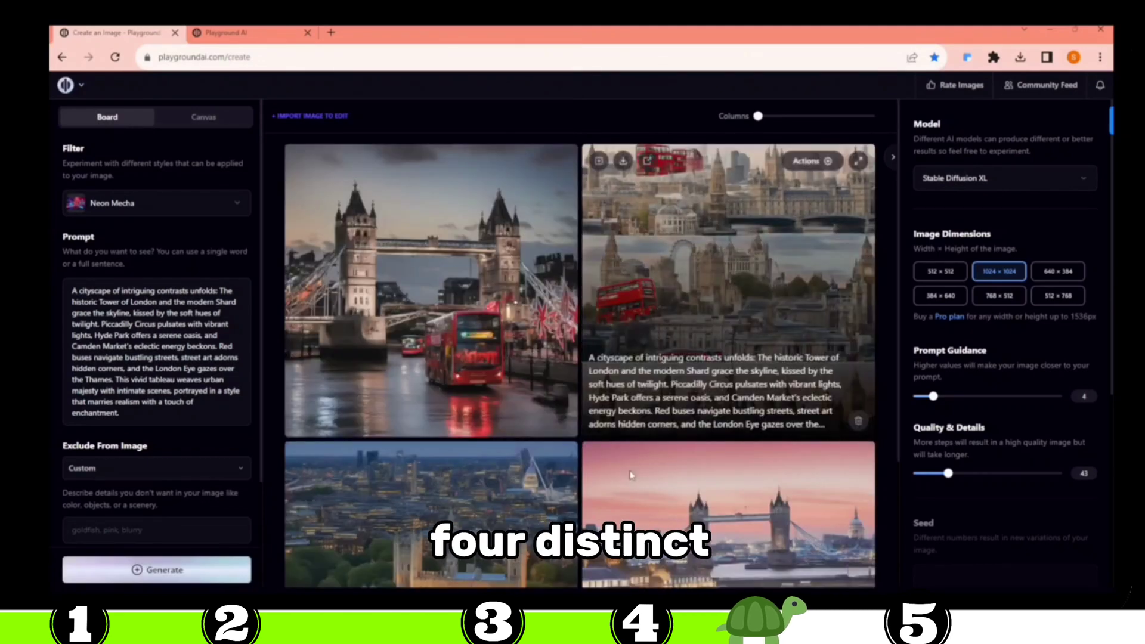
# Browse the generated London images, then highlight the free plan's limits on the Pricing page.
pyautogui.scroll(-3, 727, 358)
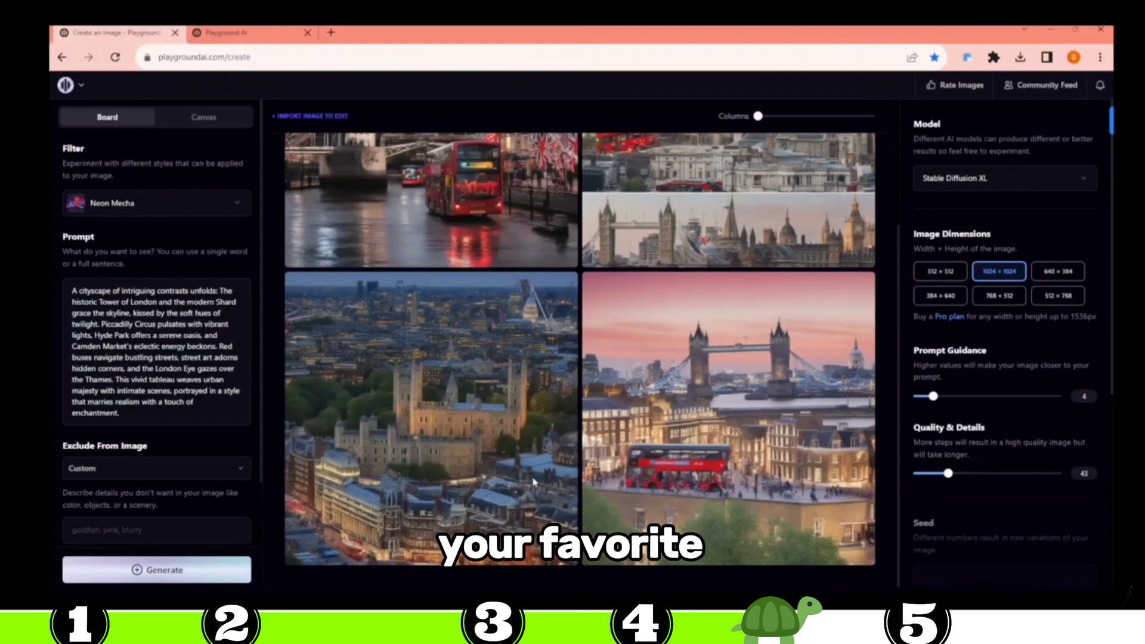
pyautogui.moveTo(415, 452)
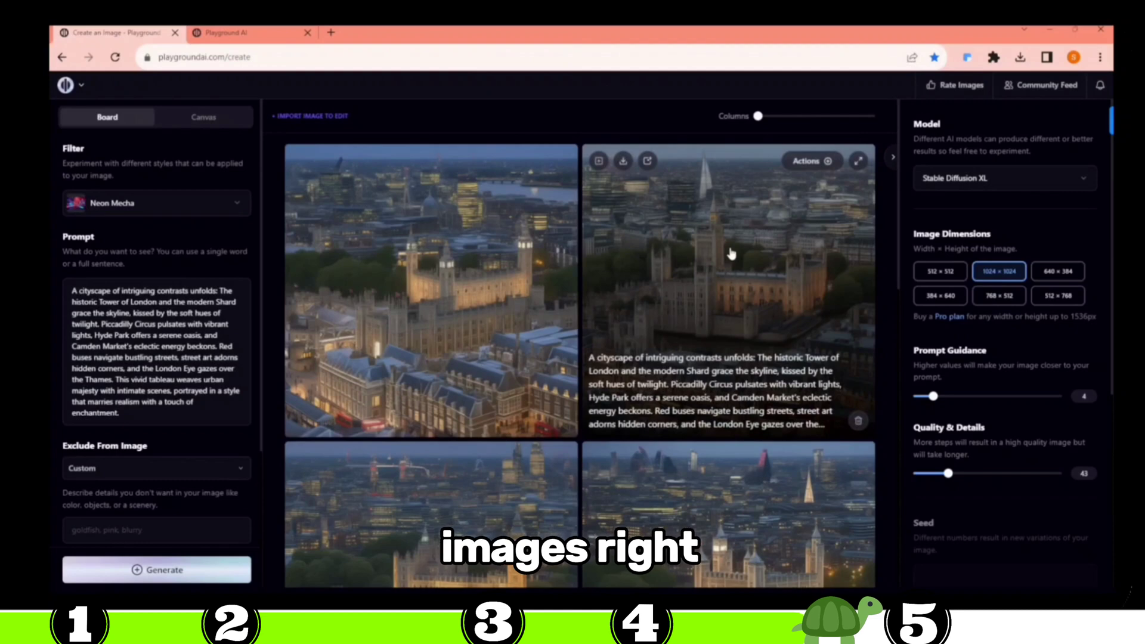
pyautogui.scroll(-2, 757, 380)
pyautogui.scroll(-2, 758, 380)
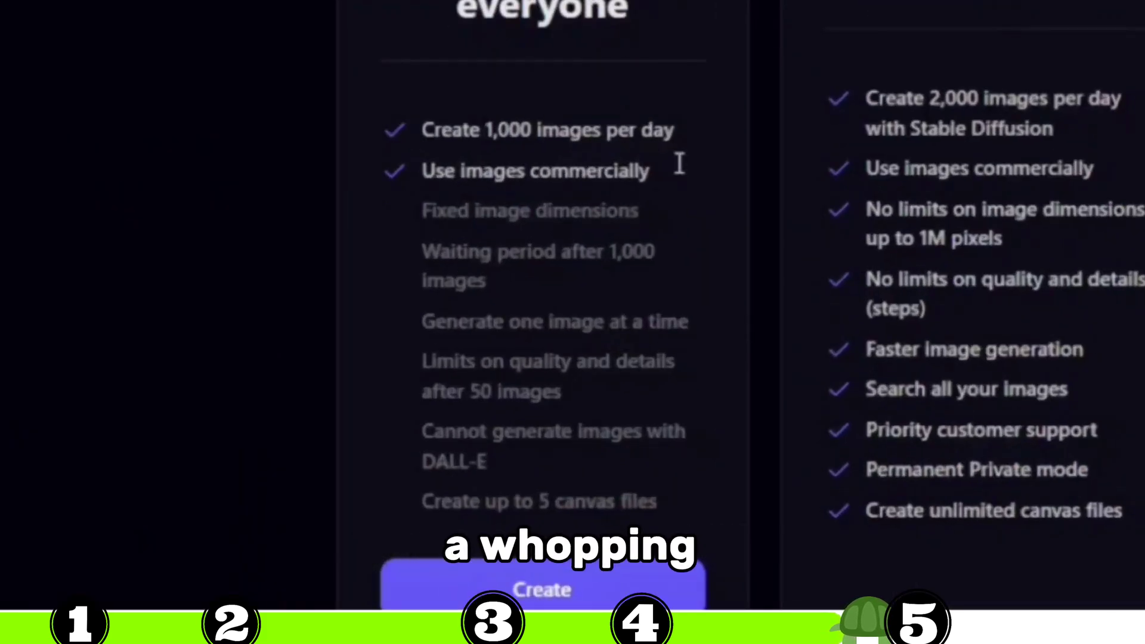
pyautogui.moveTo(656, 248); pyautogui.dragTo(403, 261)
pyautogui.moveTo(423, 130); pyautogui.dragTo(664, 160)
pyautogui.click(664, 160)
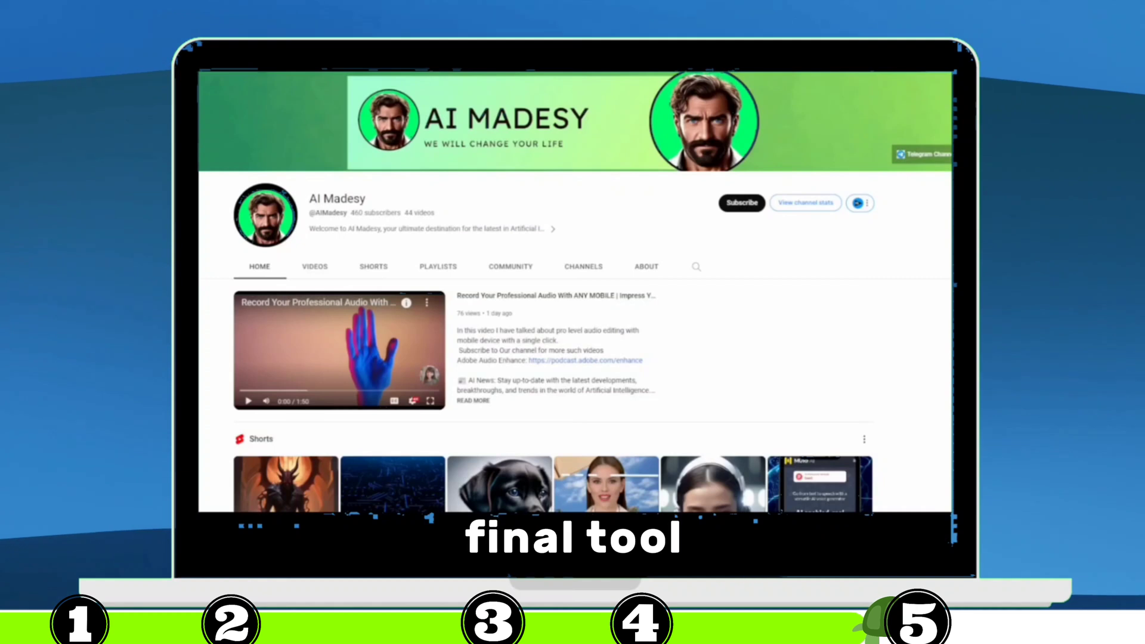
# Subscribe to the YouTube channel and open its notification bell options.
pyautogui.click(745, 204)
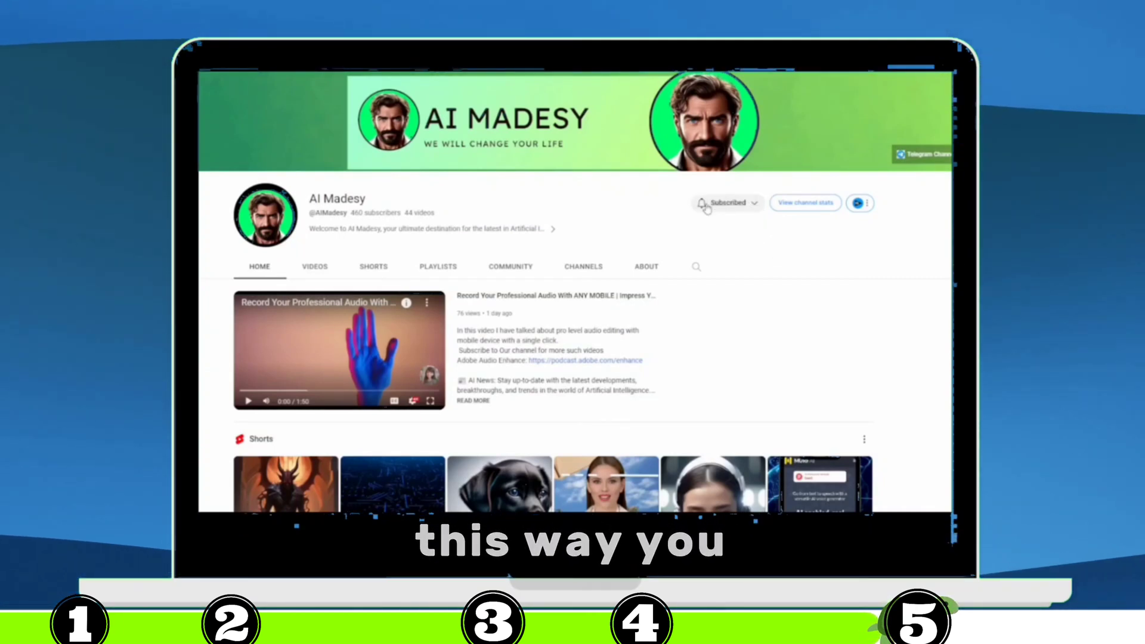
pyautogui.click(727, 202)
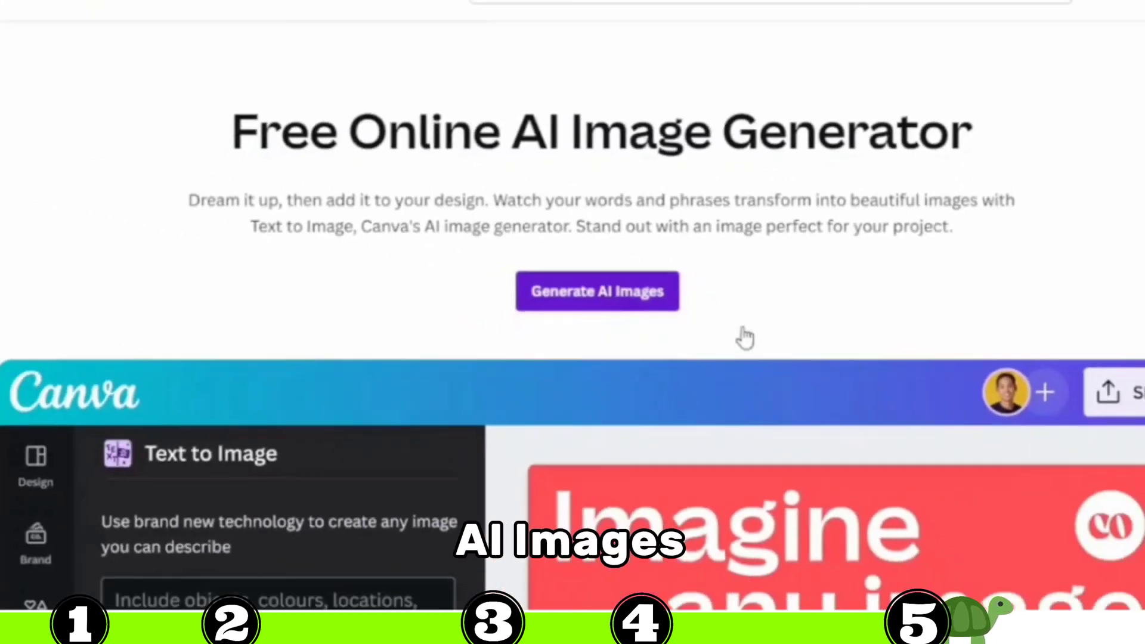
# Create a new 'youtube thumbnail' design from Canva's Text to Image generator and focus its prompt box.
pyautogui.click(634, 296)
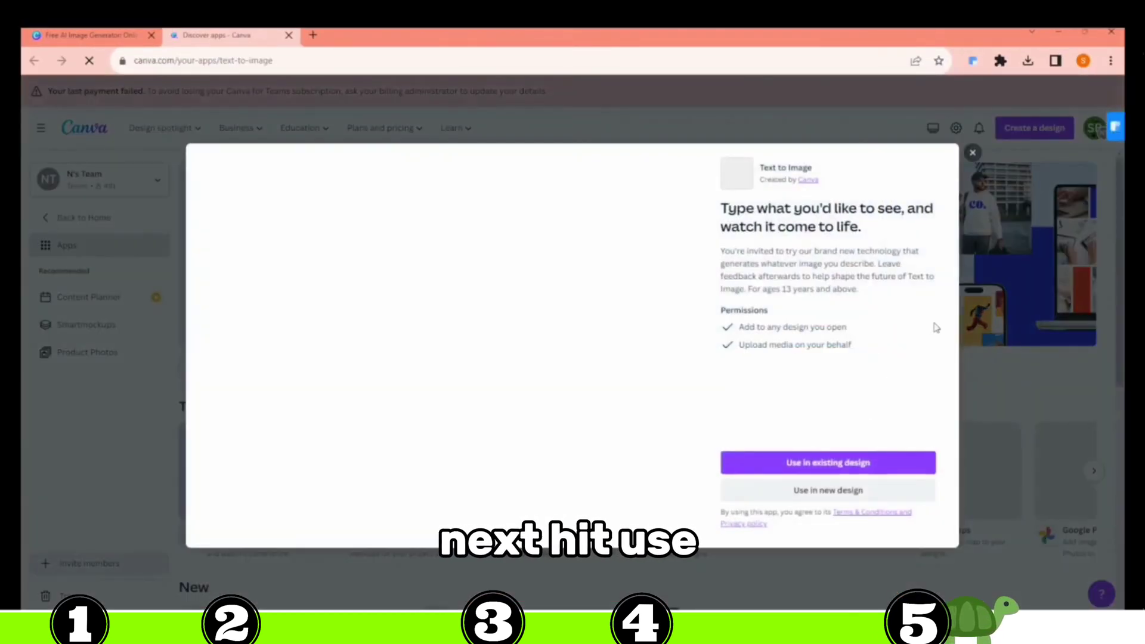
pyautogui.click(836, 495)
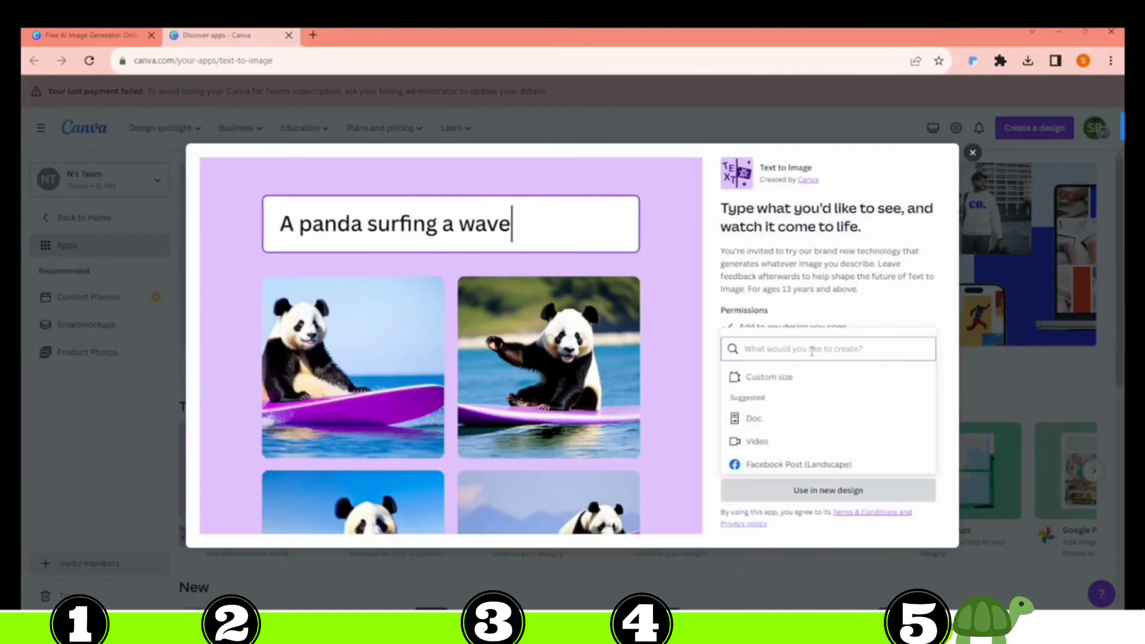
pyautogui.write('youtube thumbnail')
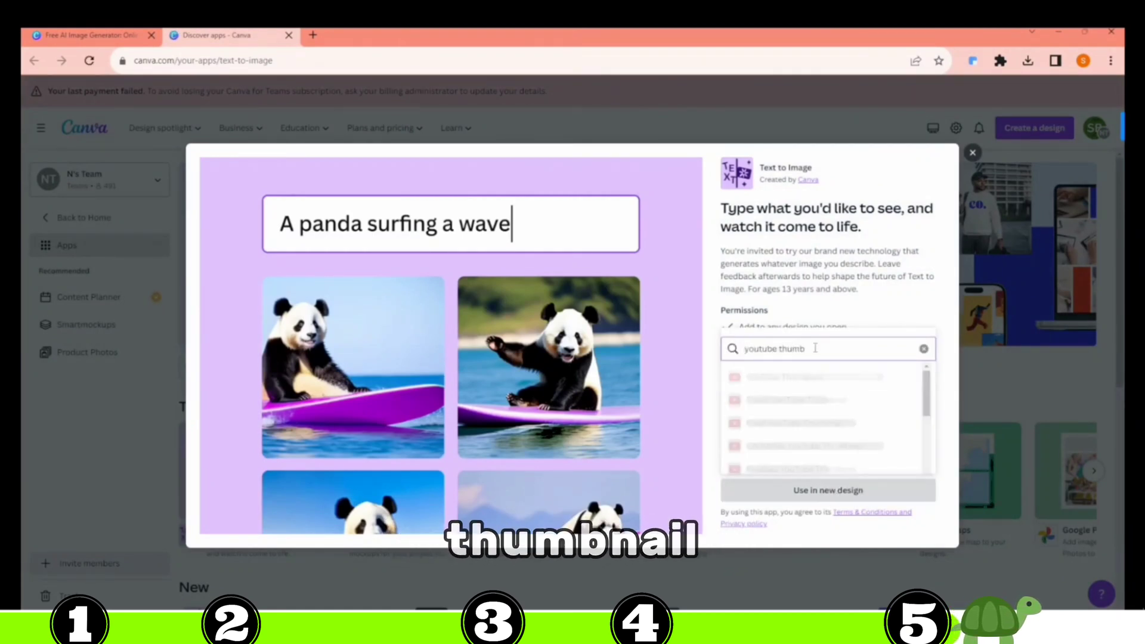
pyautogui.press('Return')
pyautogui.click(145, 232)
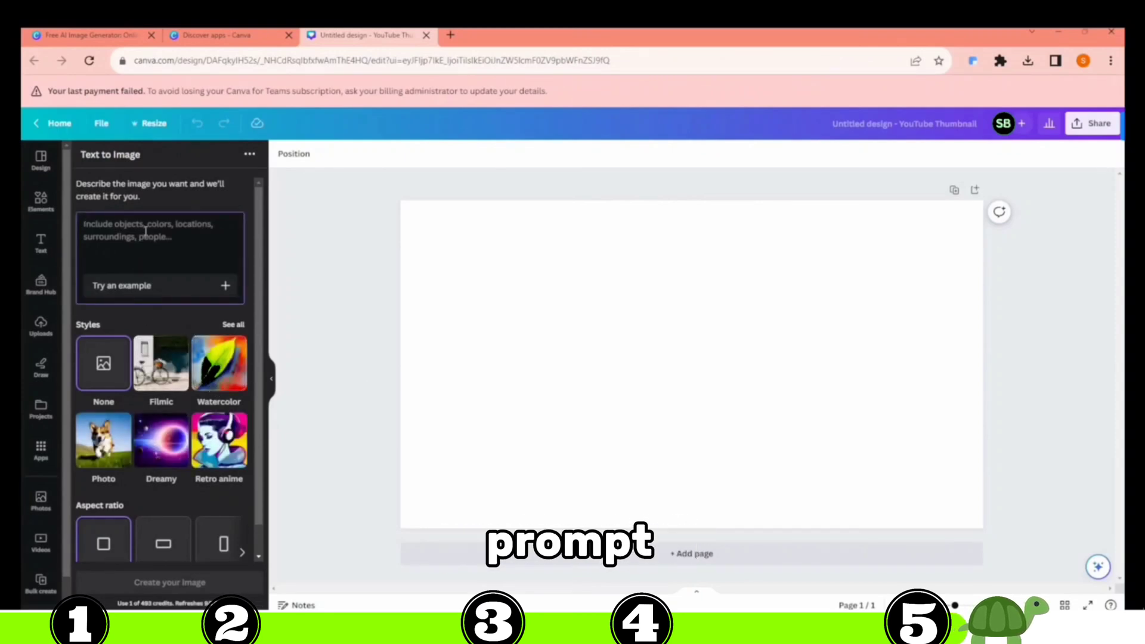
# Generate two sets of Filmic, landscape London cityscapes from the pasted Tower of London prompt.
pyautogui.hotkey('ctrl', 'v')
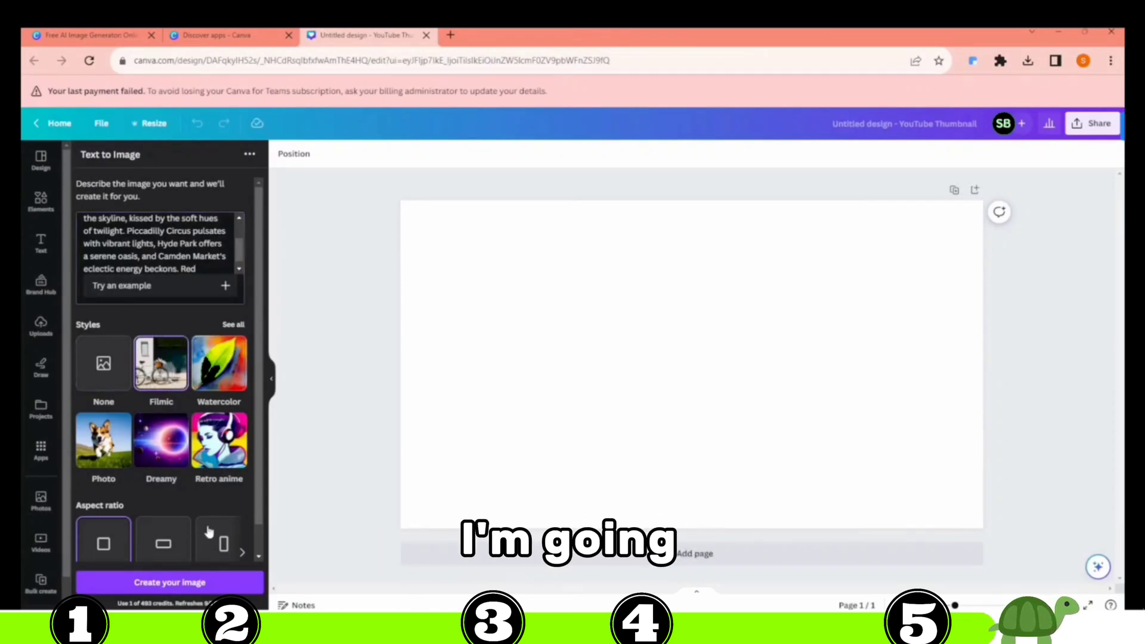
pyautogui.scroll(-1, 205, 544)
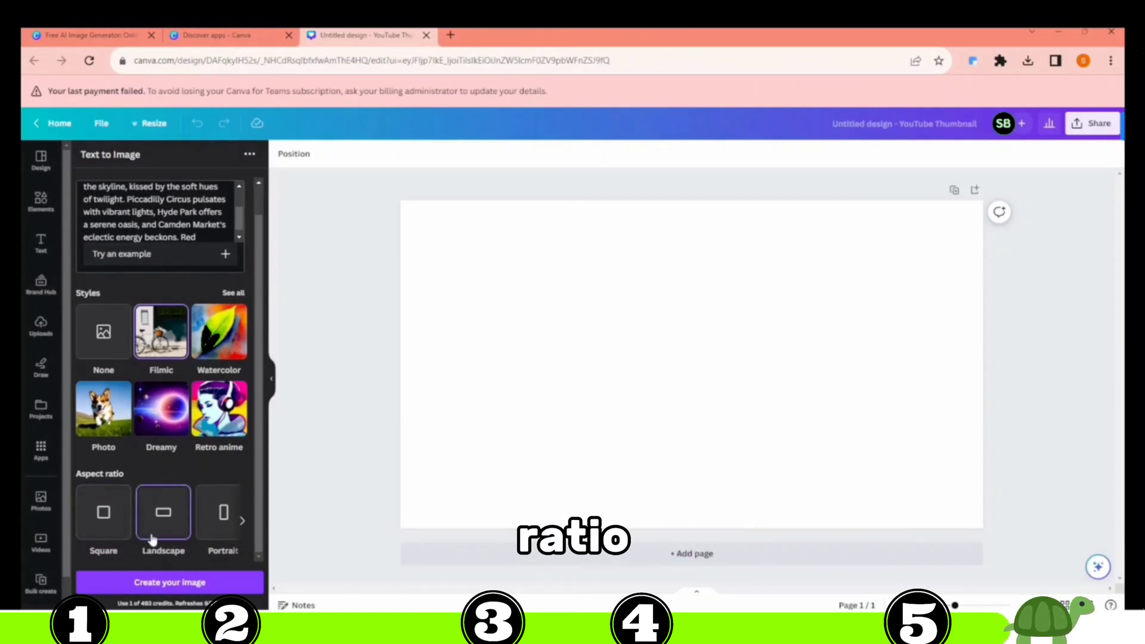
pyautogui.click(176, 584)
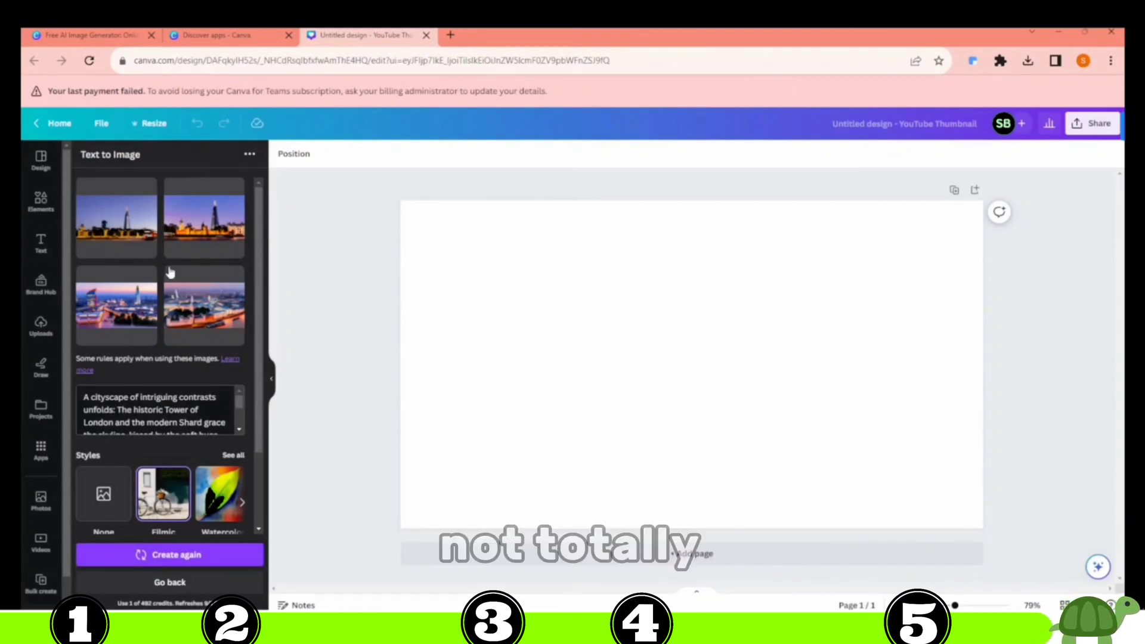
pyautogui.click(165, 556)
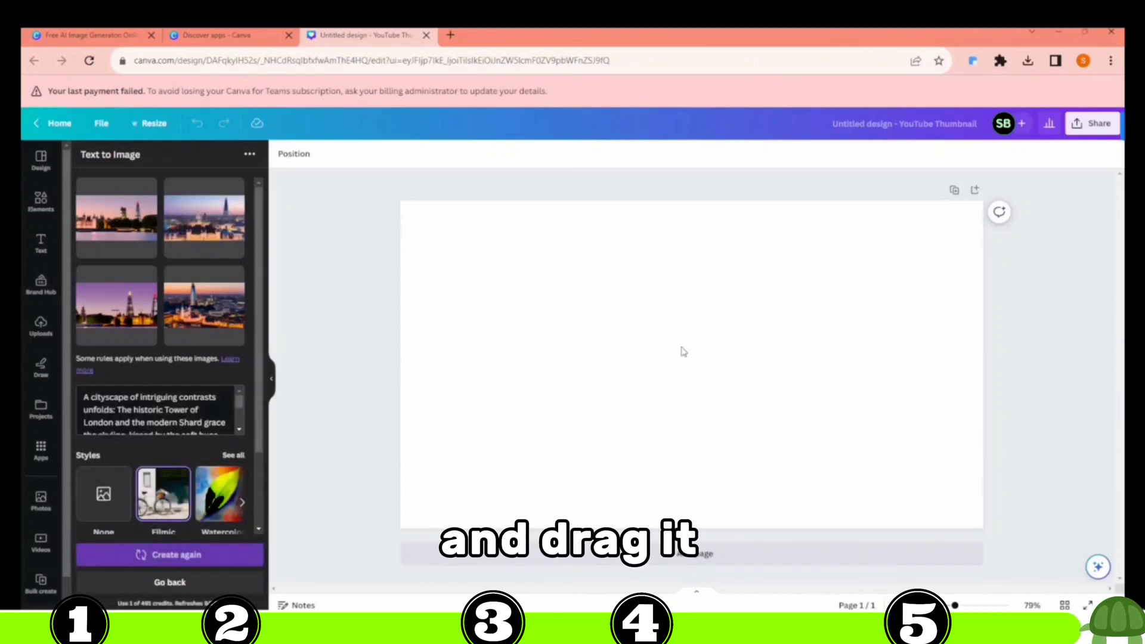
# Set the Filmic London image as the YouTube Thumbnail's background and download the design as PNG.
pyautogui.rightClick(722, 390)
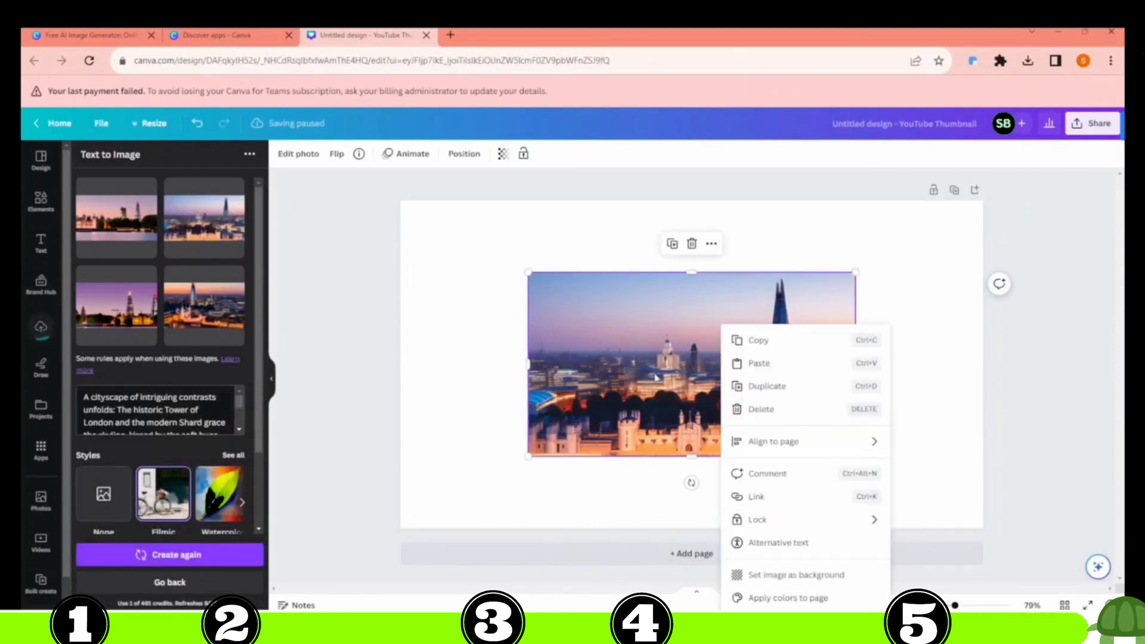
pyautogui.click(770, 575)
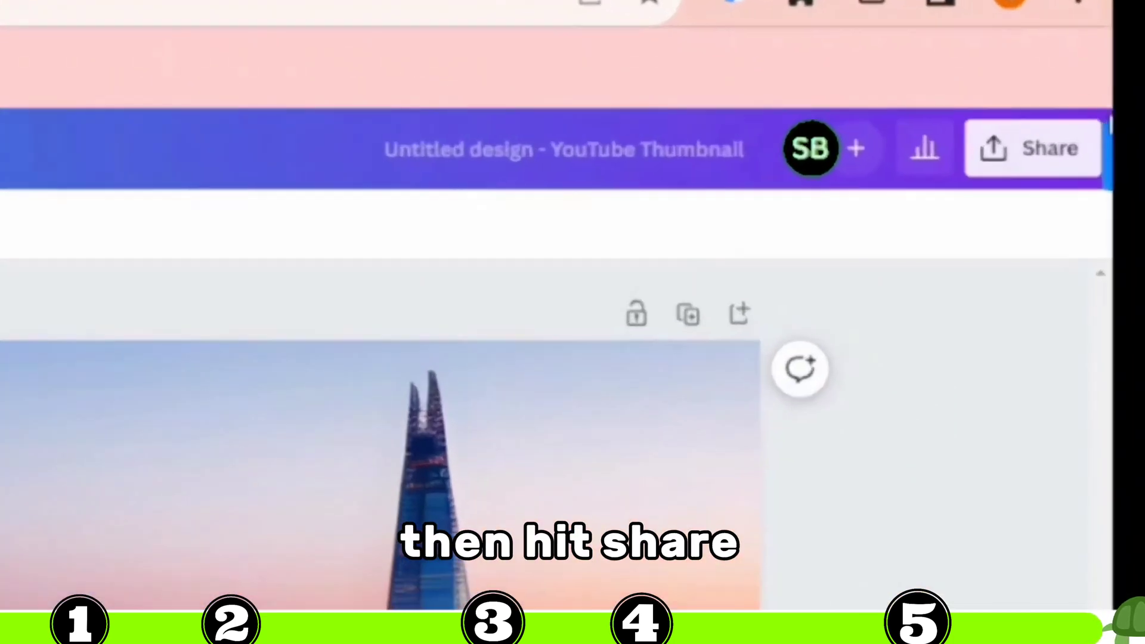
pyautogui.click(1095, 123)
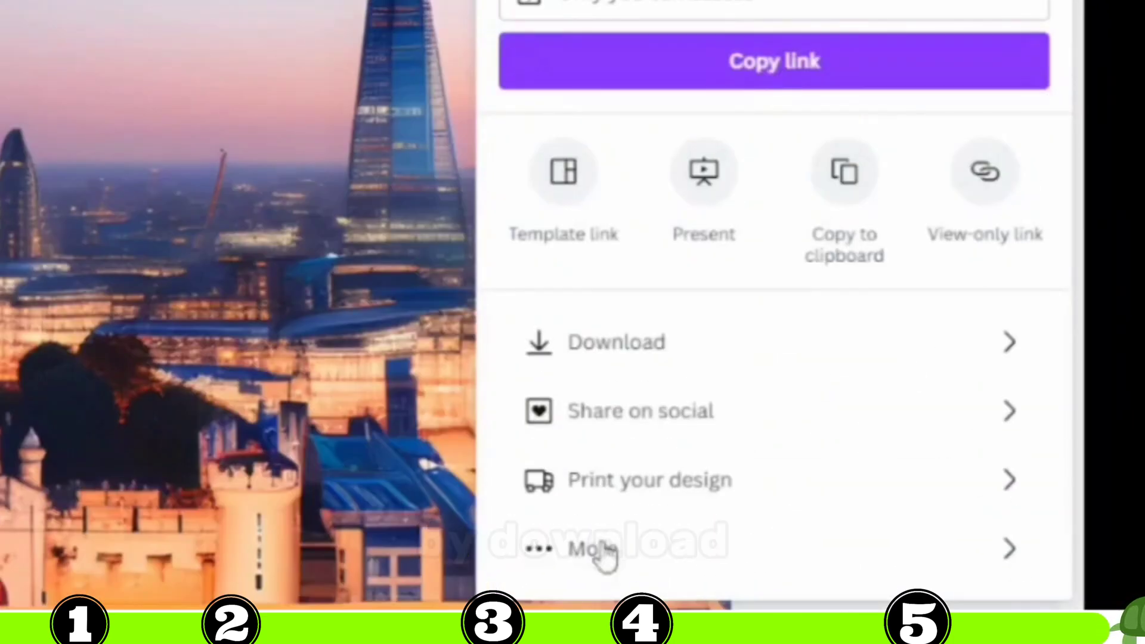
pyautogui.click(659, 344)
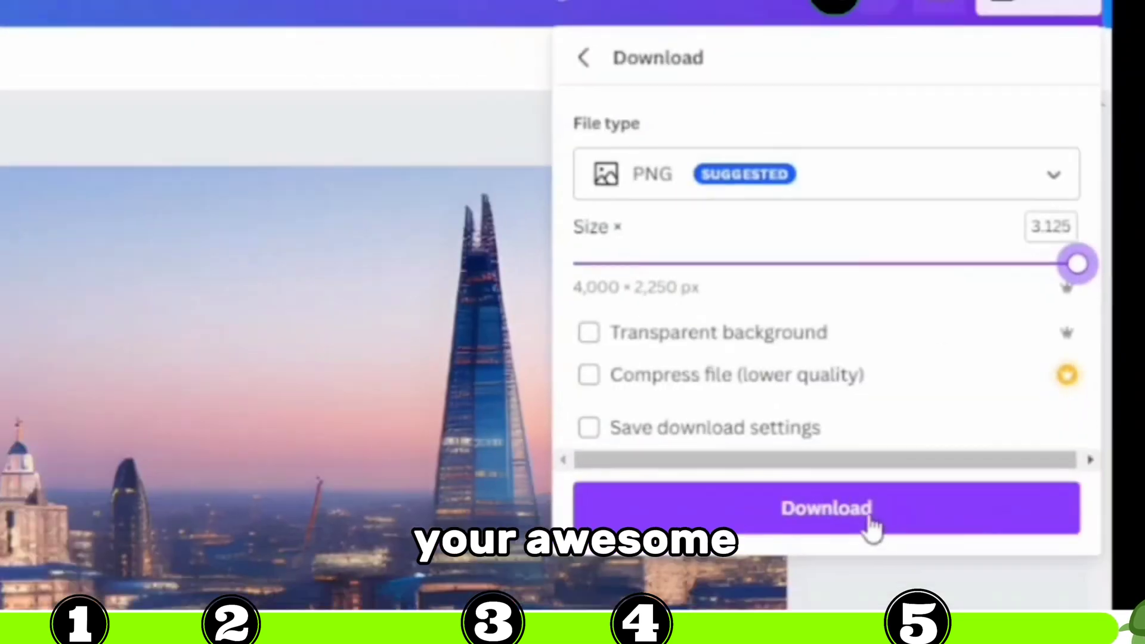
pyautogui.click(772, 181)
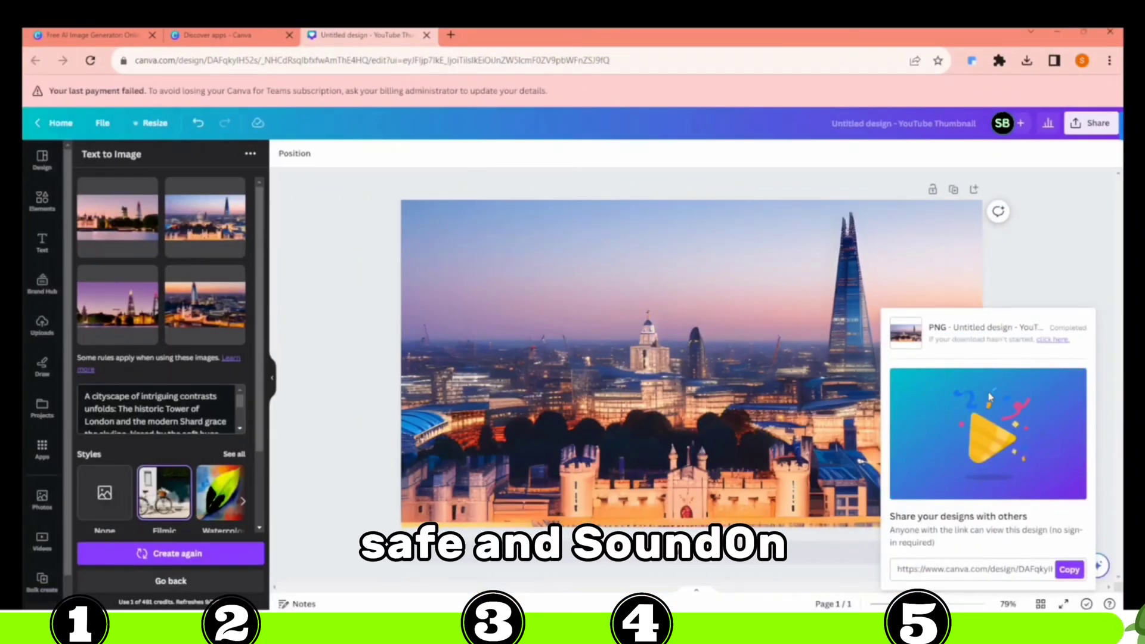